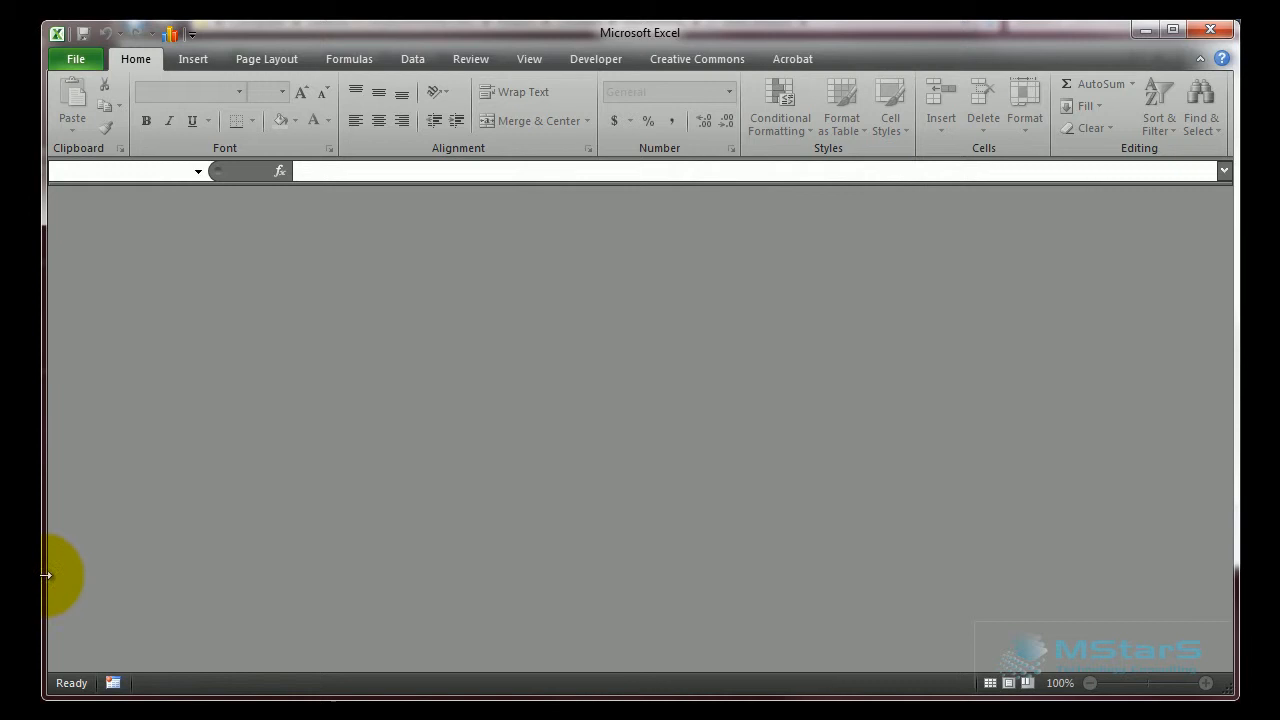
# Open the DNS Scavenging v0.1.xlsm workbook with the password received by email and review its Instructions sheet.
pyautogui.doubleClick(16, 557)
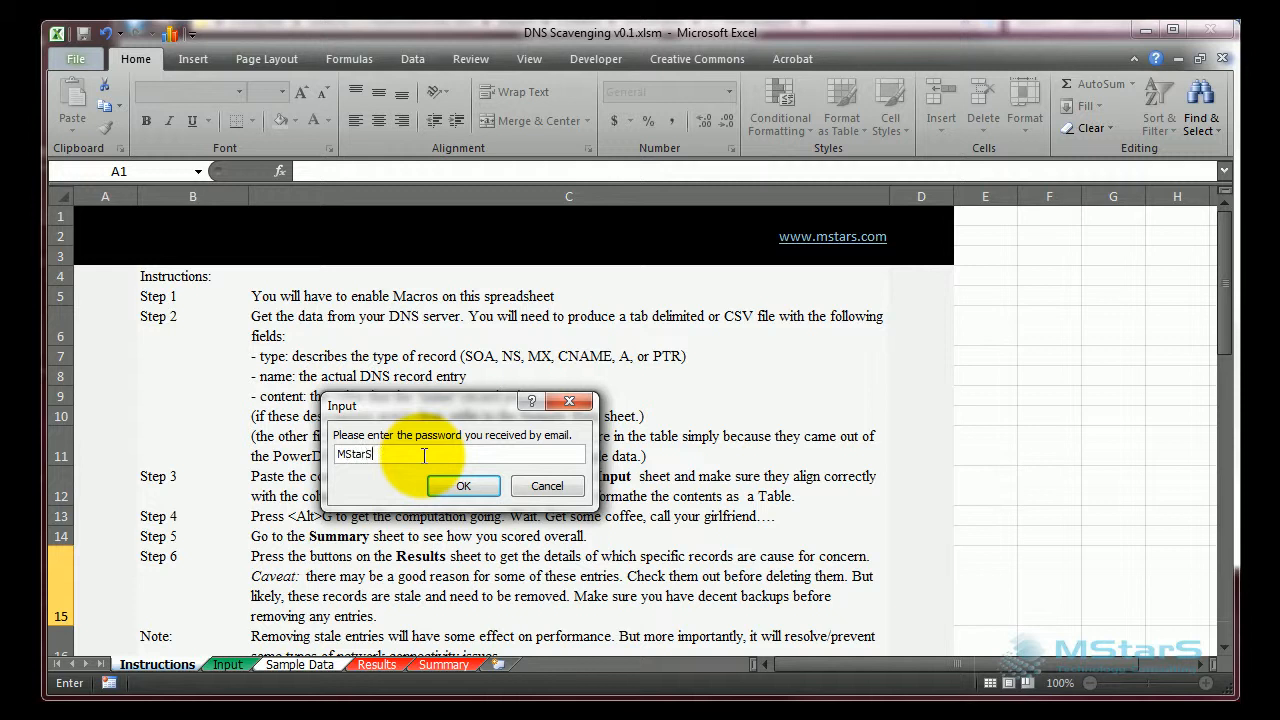
pyautogui.click(466, 487)
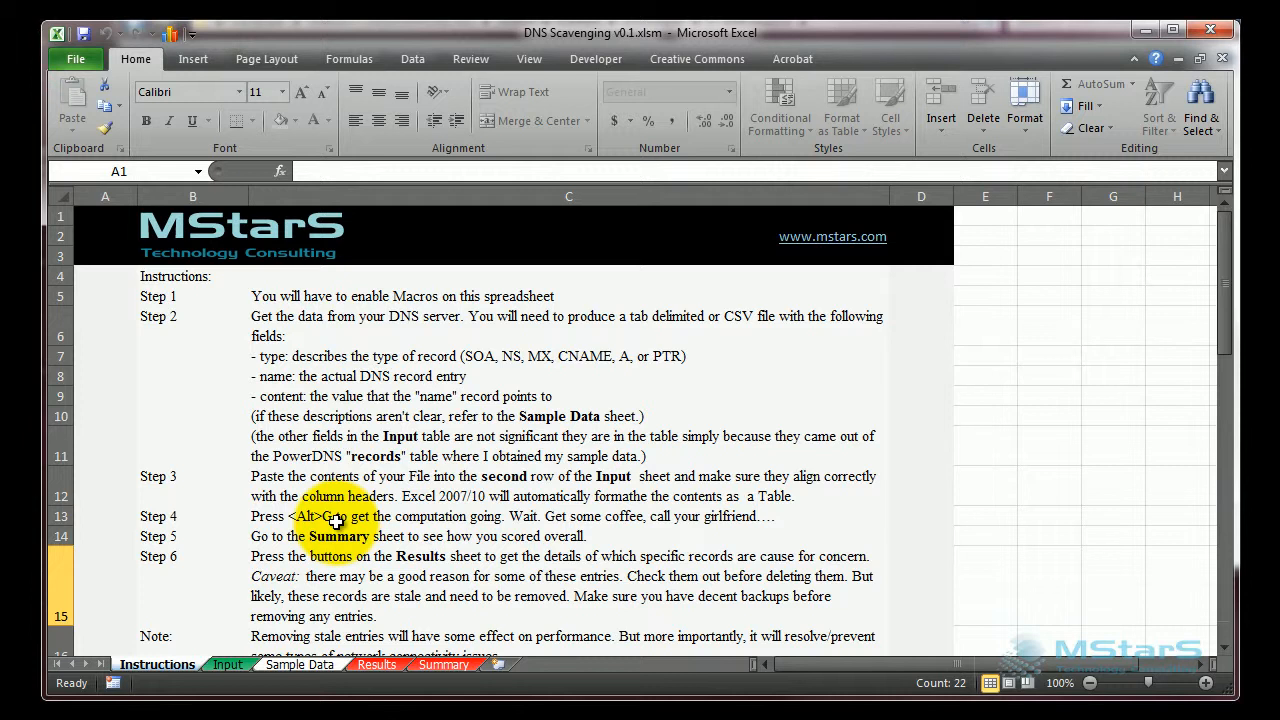
pyautogui.scroll(-2, 335, 520)
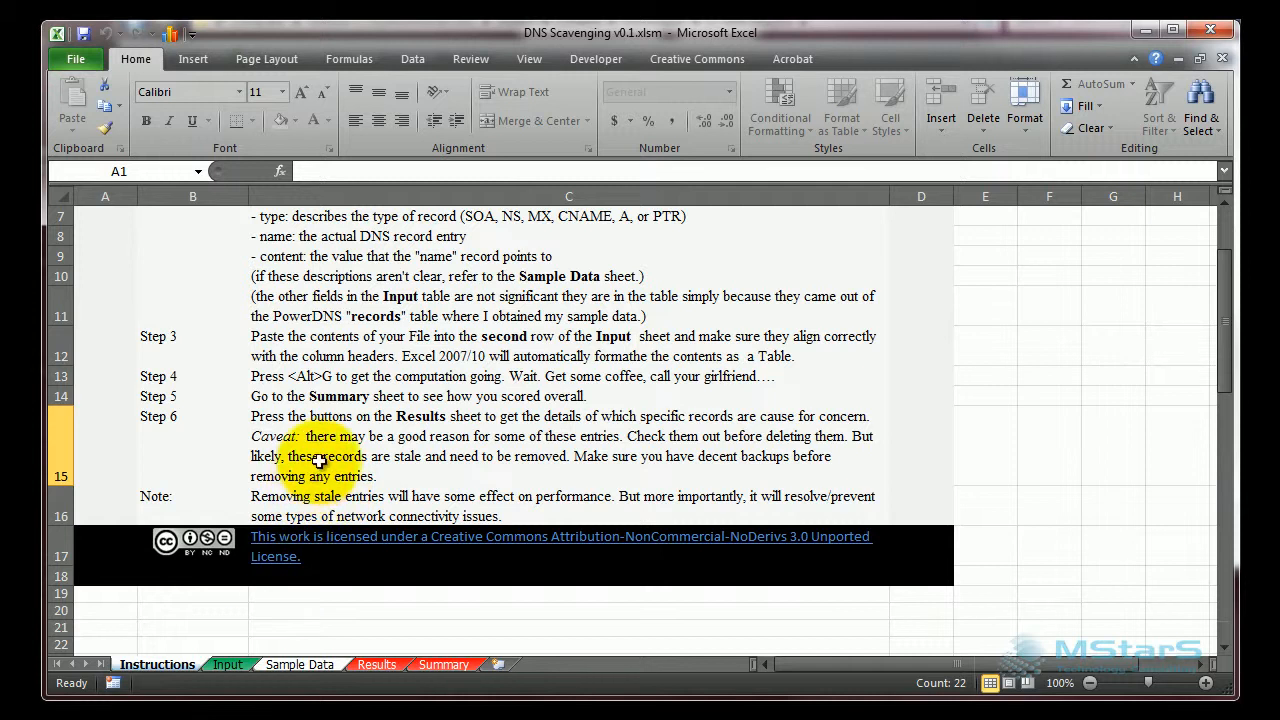
# Copy all the records from the Sample Data sheet's table into the Input sheet's table, starting at cell A5.
pyautogui.click(239, 662)
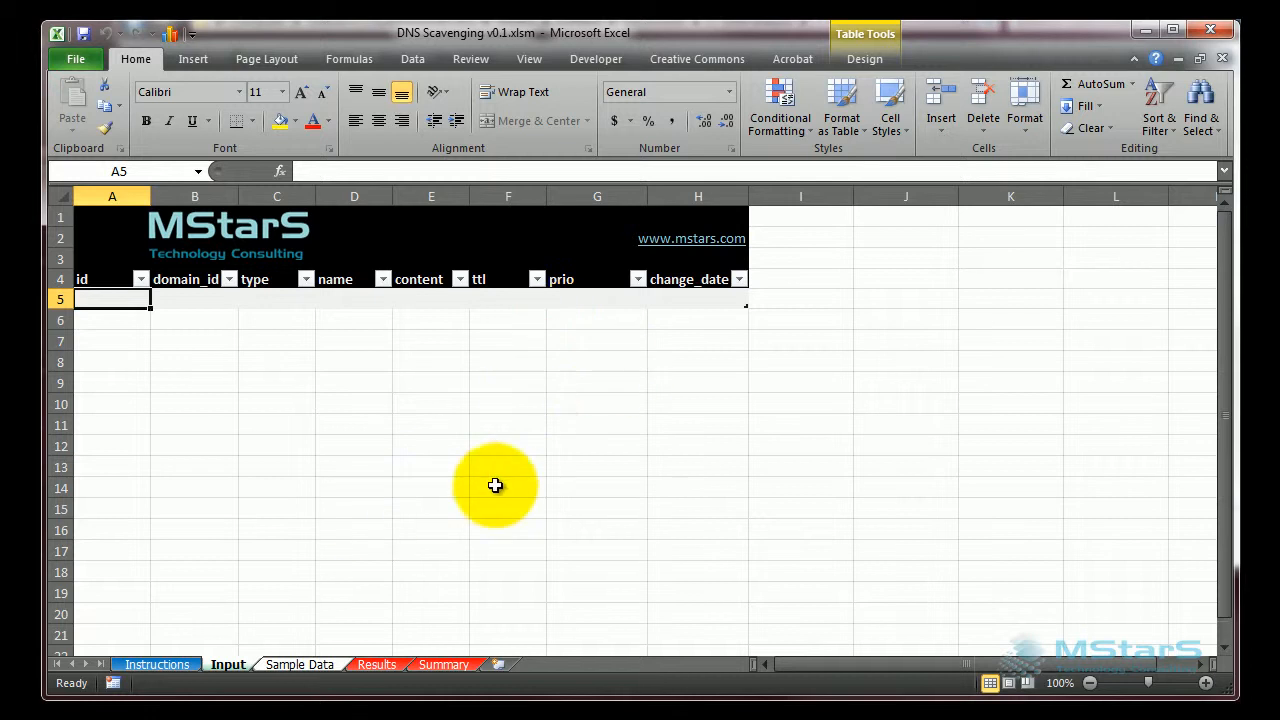
pyautogui.click(300, 664)
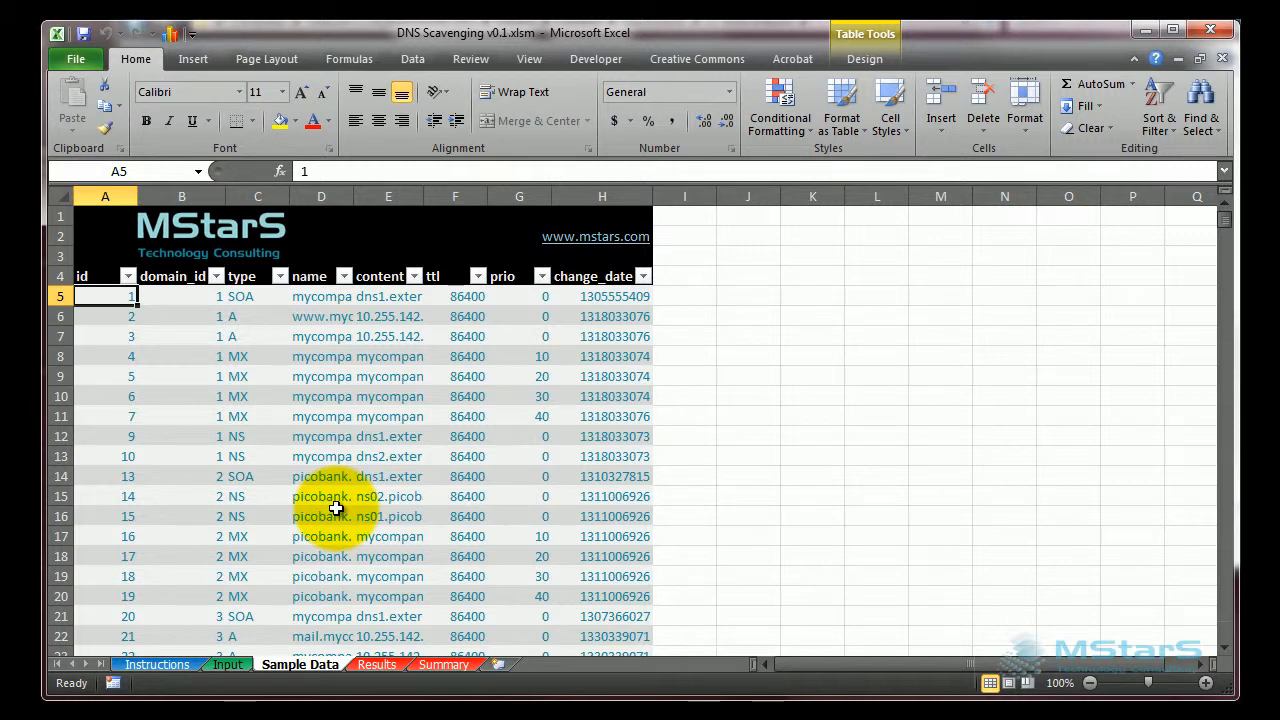
pyautogui.hotkey('ctrl', 'shift', 'End')
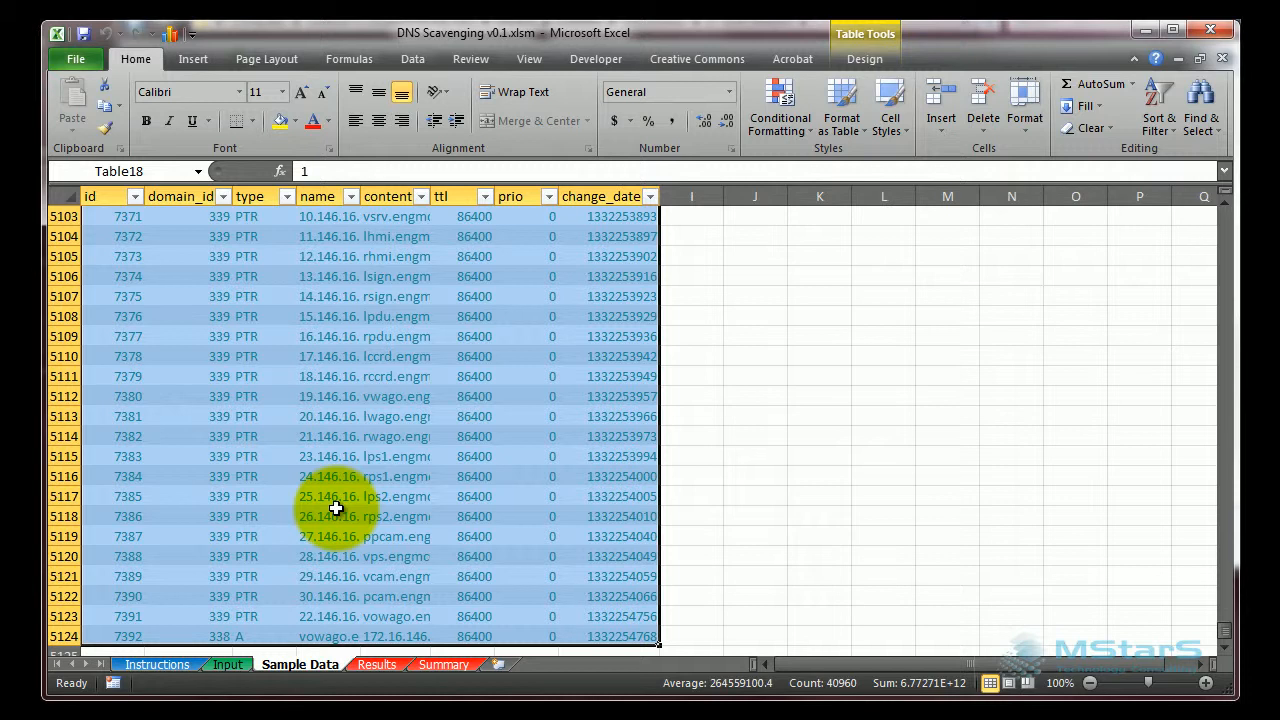
pyautogui.hotkey('ctrl', 'c')
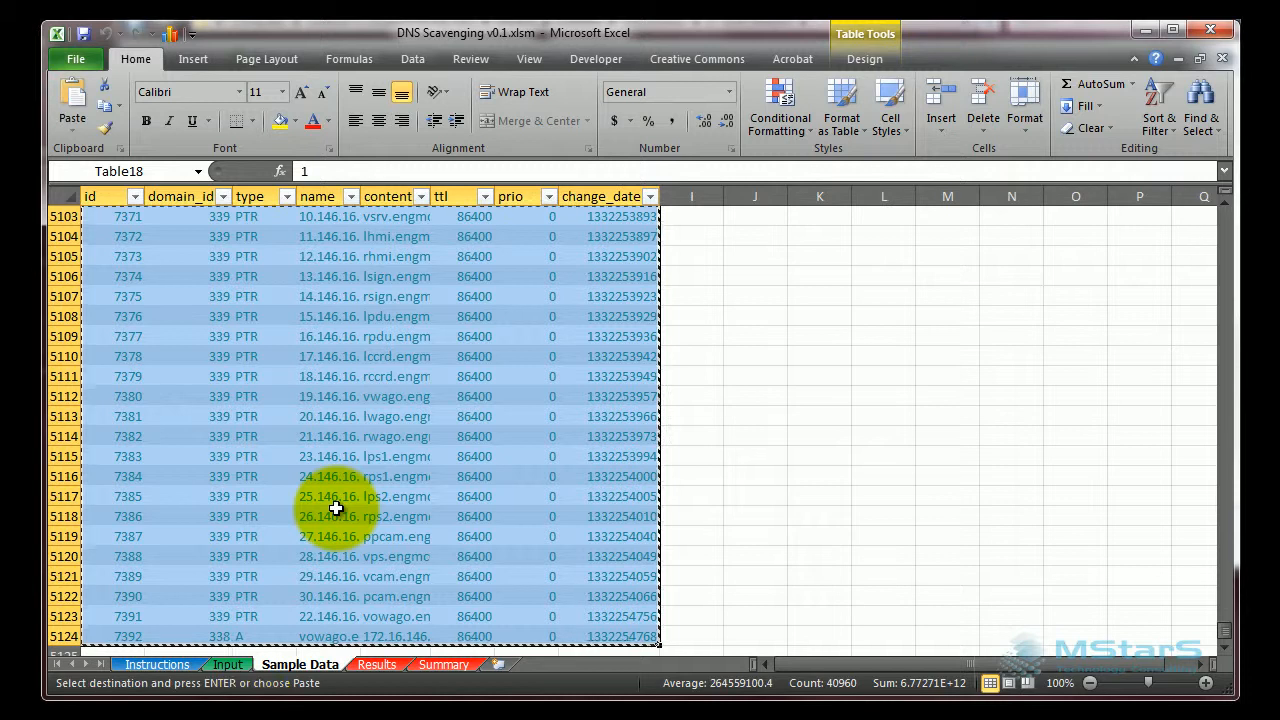
pyautogui.click(228, 664)
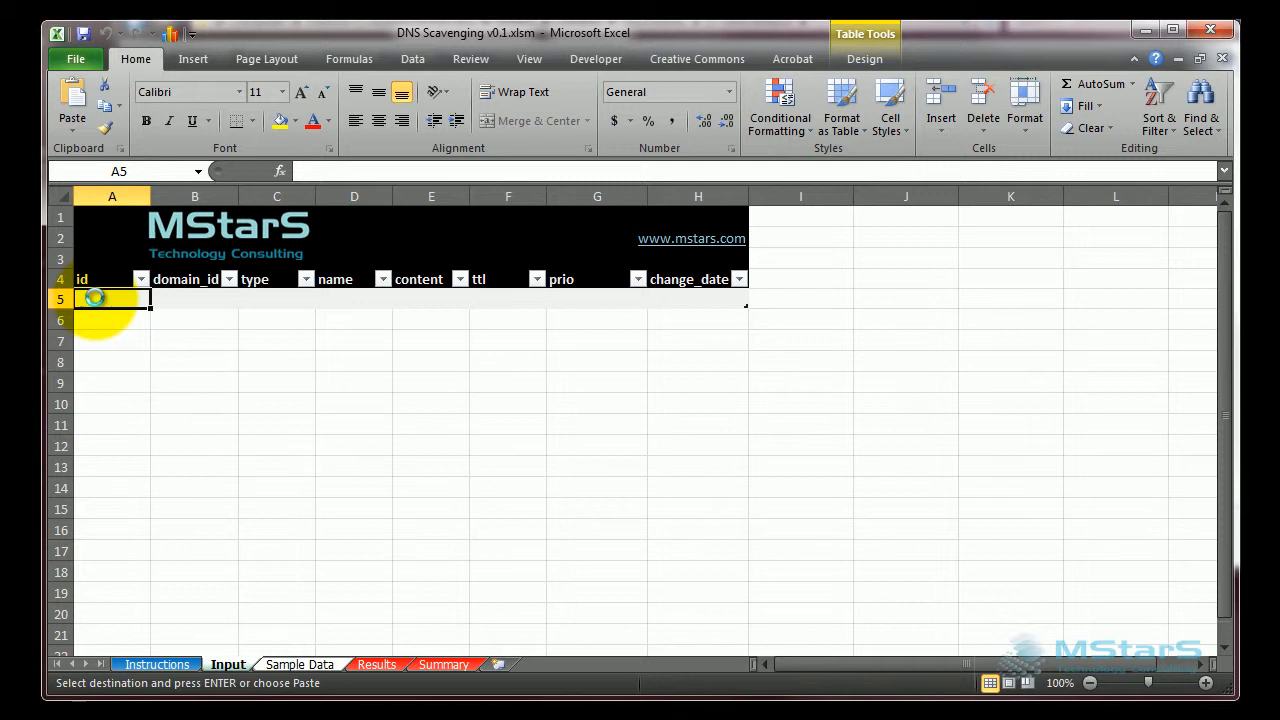
pyautogui.hotkey('ctrl', 'v')
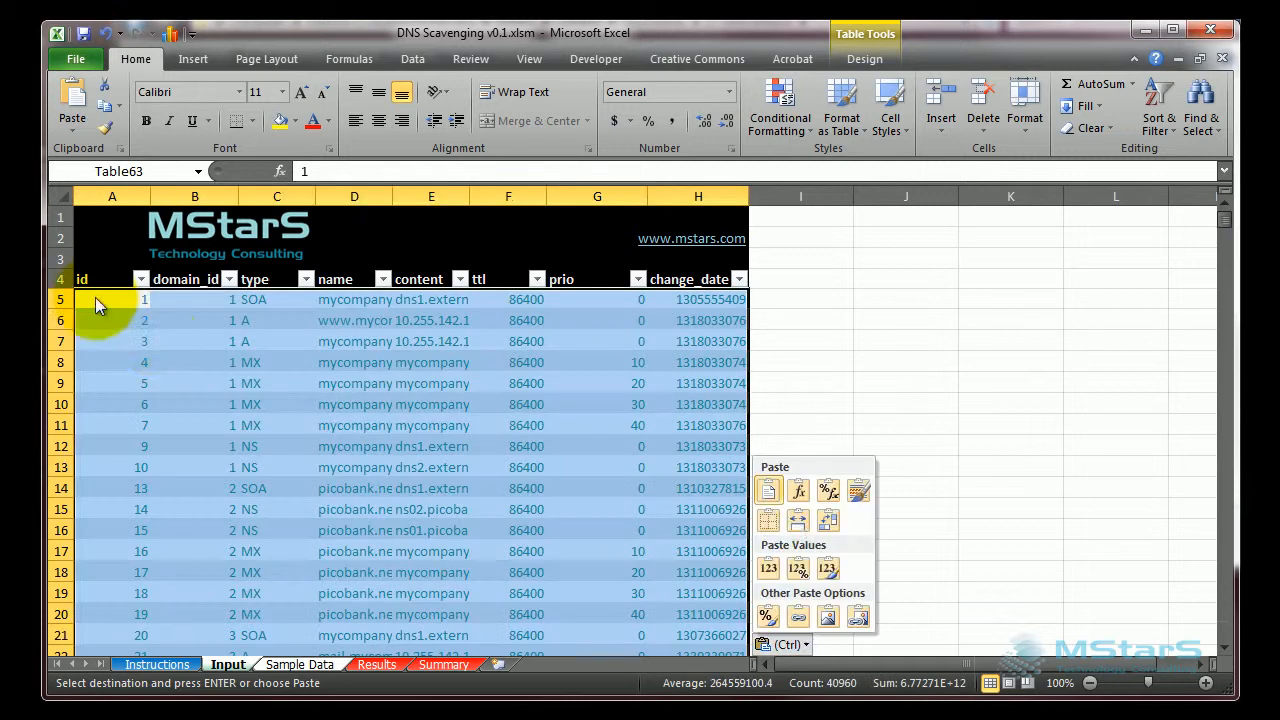
pyautogui.click(417, 465)
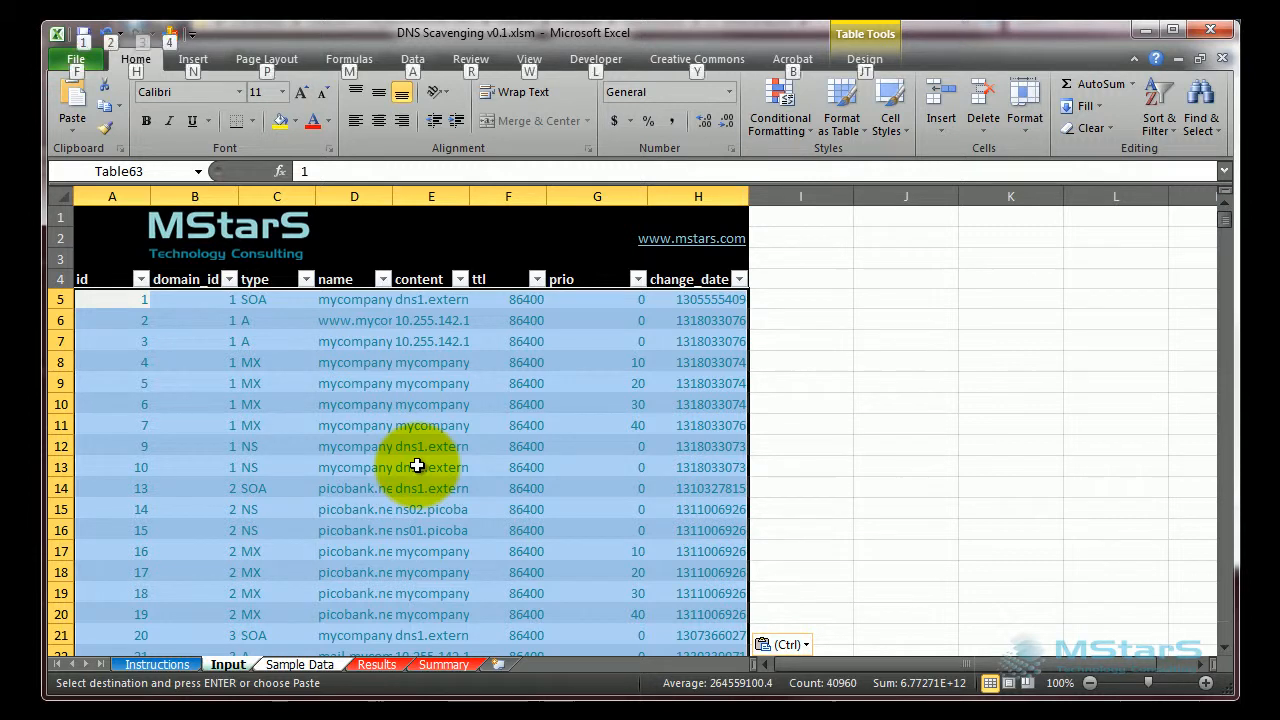
# Run report type 1, Unresolved Aliases, on the Results sheet and review the listed records.
pyautogui.hotkey('ctrl', 'pagedown')
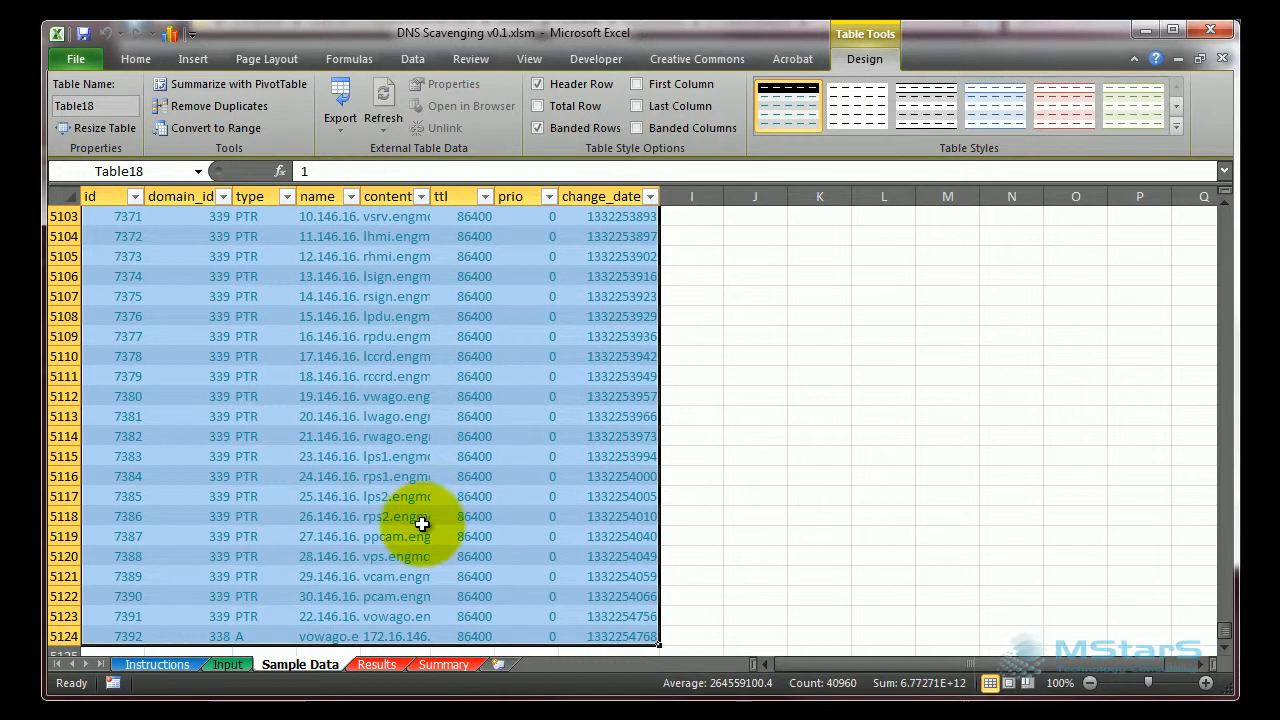
pyautogui.click(378, 666)
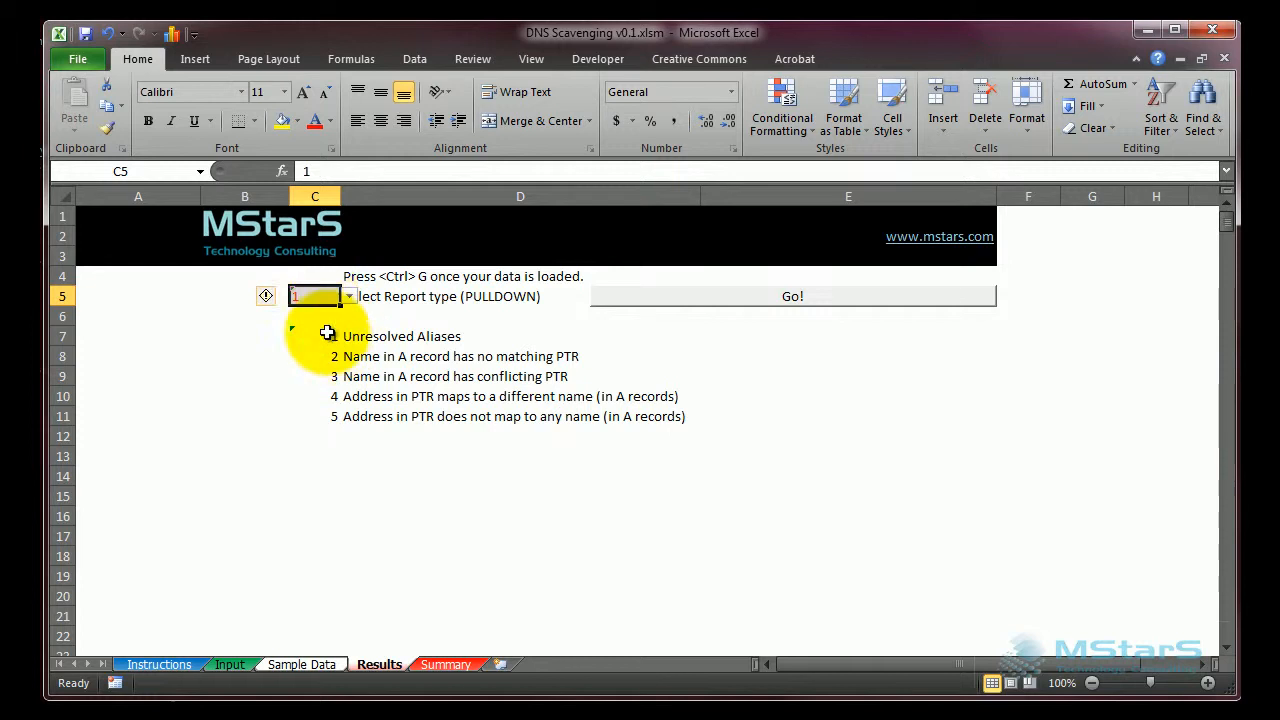
pyautogui.click(706, 296)
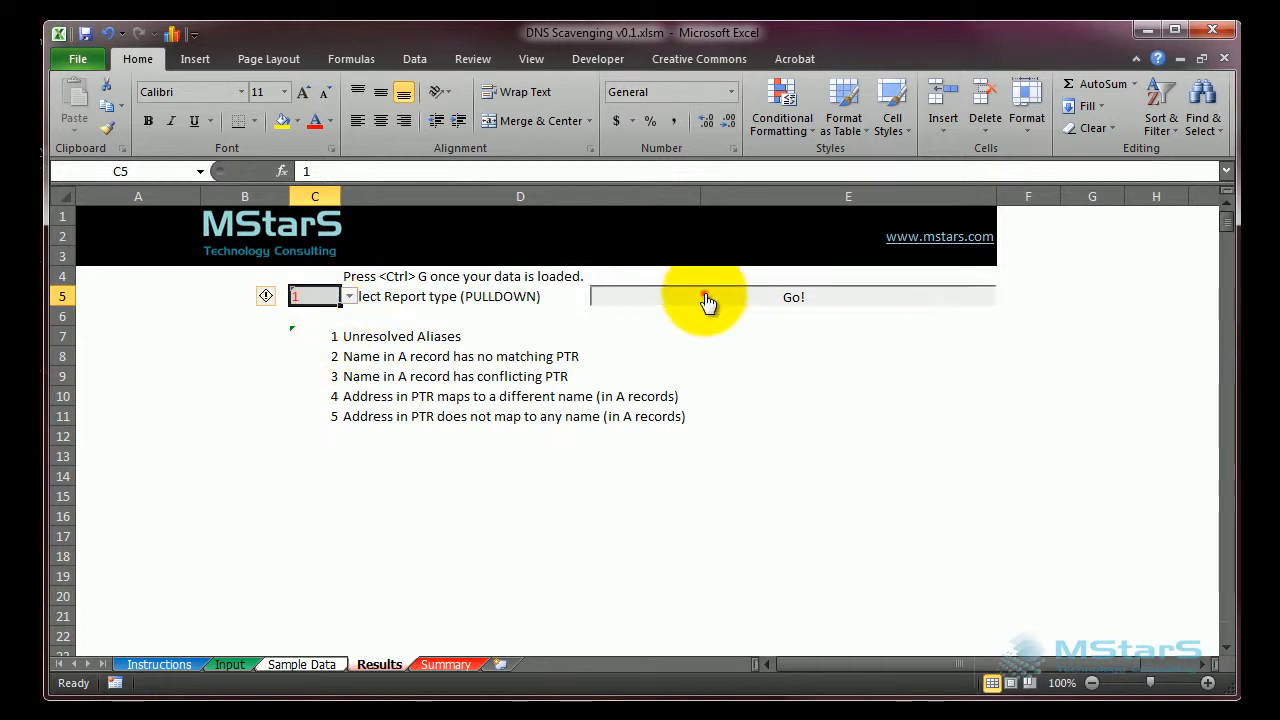
pyautogui.scroll(-4, 1068, 470)
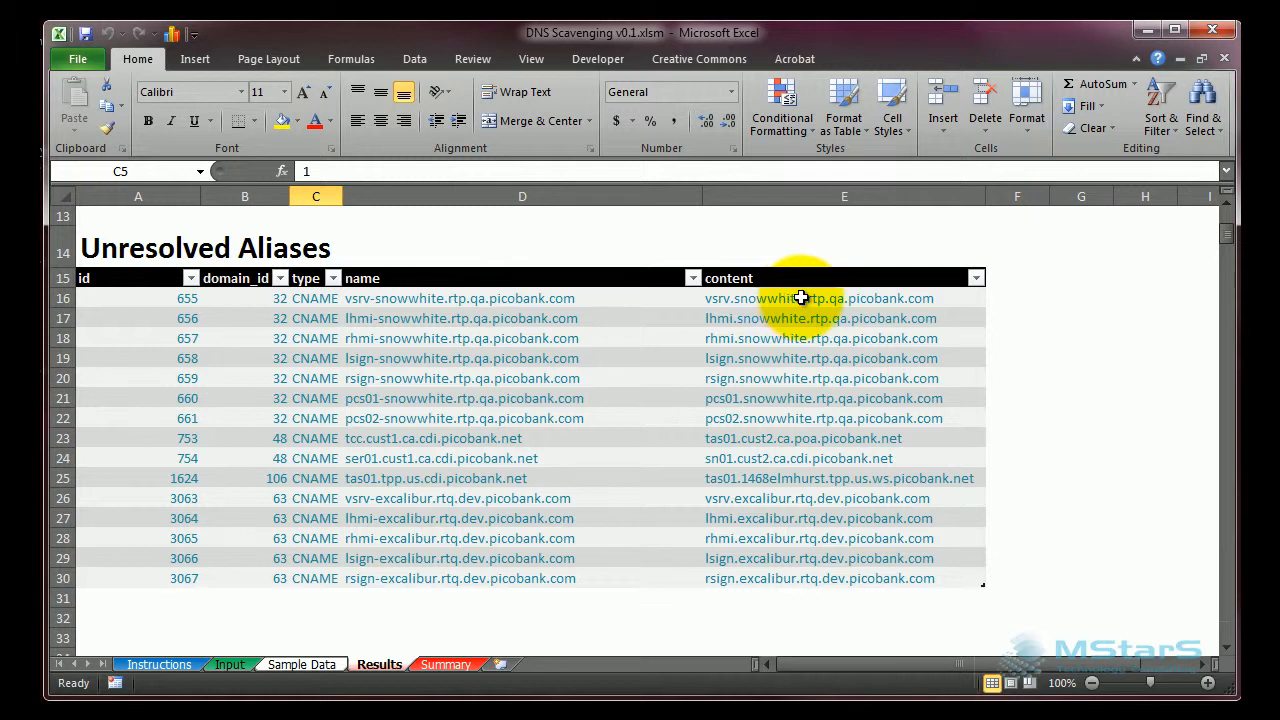
pyautogui.scroll(1, 885, 282)
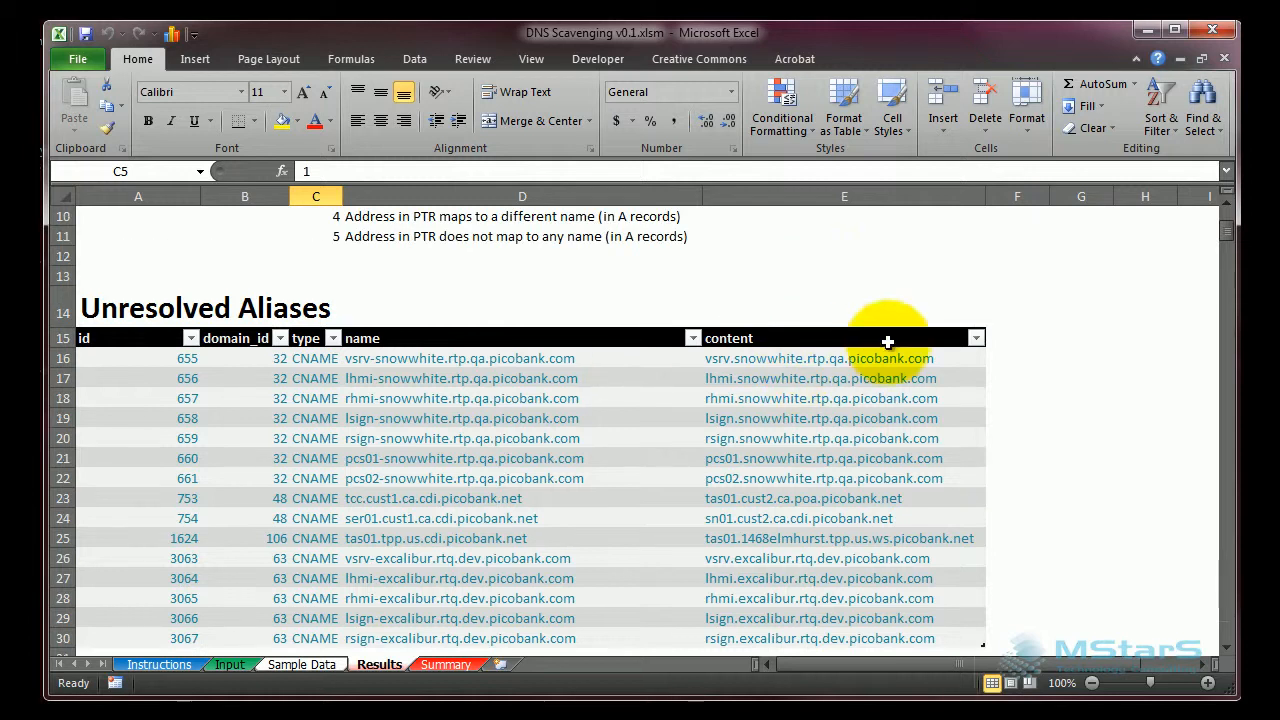
pyautogui.scroll(2, 861, 362)
pyautogui.scroll(1, 861, 362)
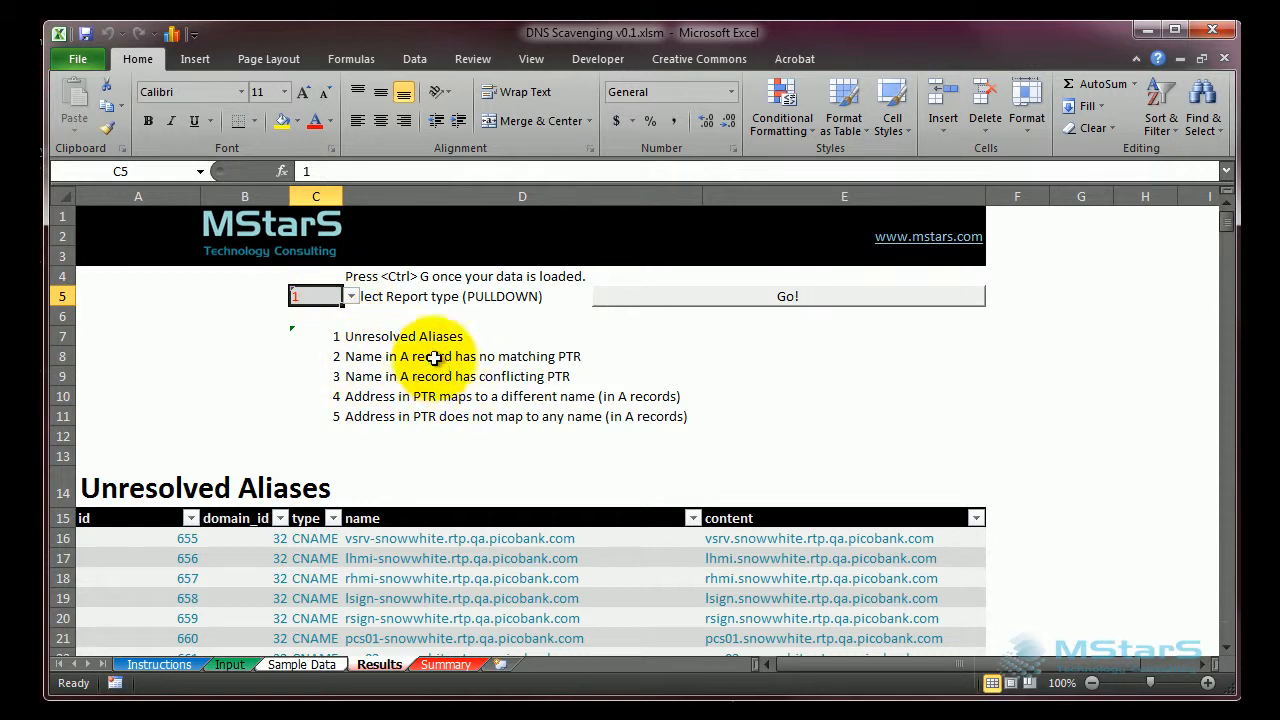
# Set the report type to 2, run the "Name in A record has no matching PTR" report and review its records.
pyautogui.click(351, 297)
pyautogui.click(325, 326)
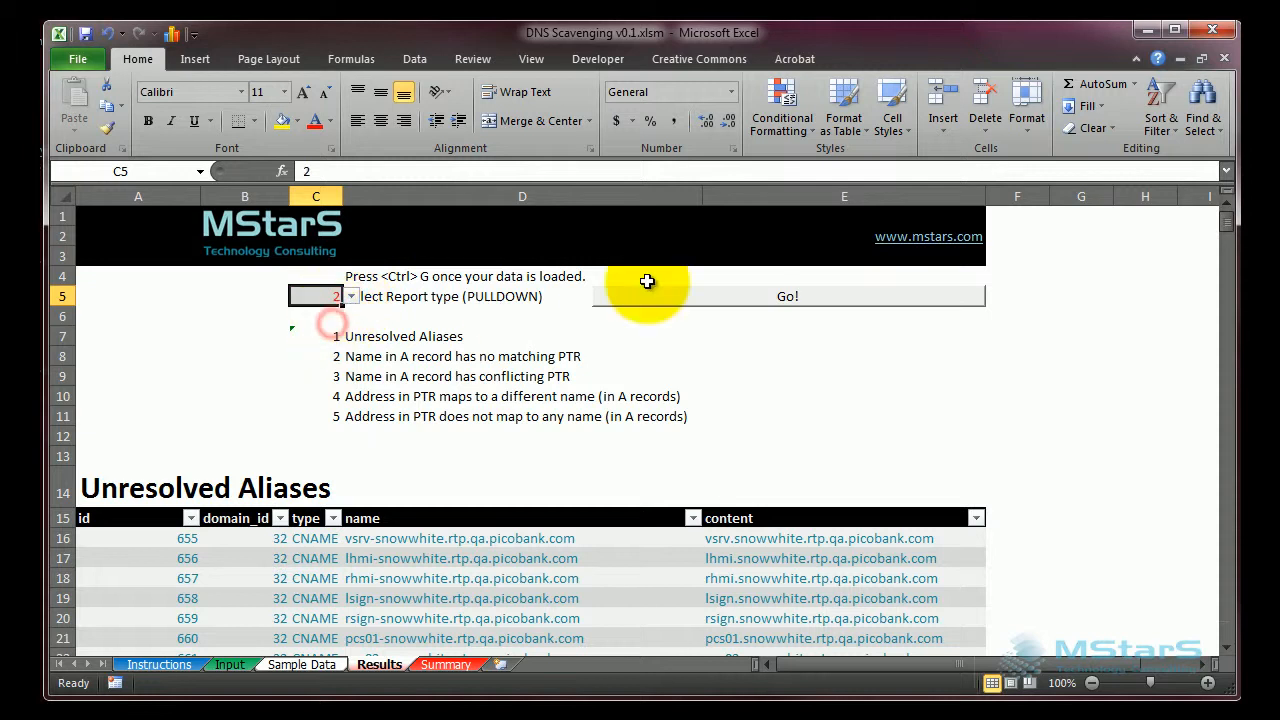
pyautogui.click(667, 296)
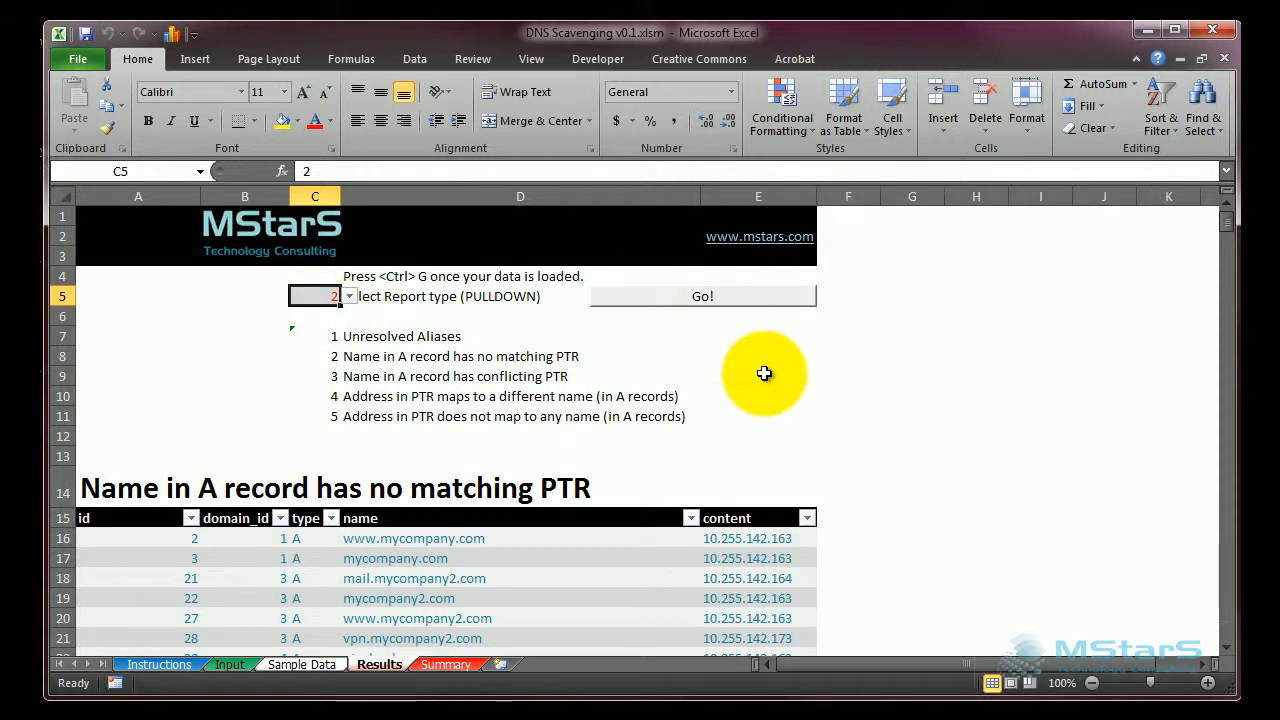
pyautogui.scroll(-1, 764, 373)
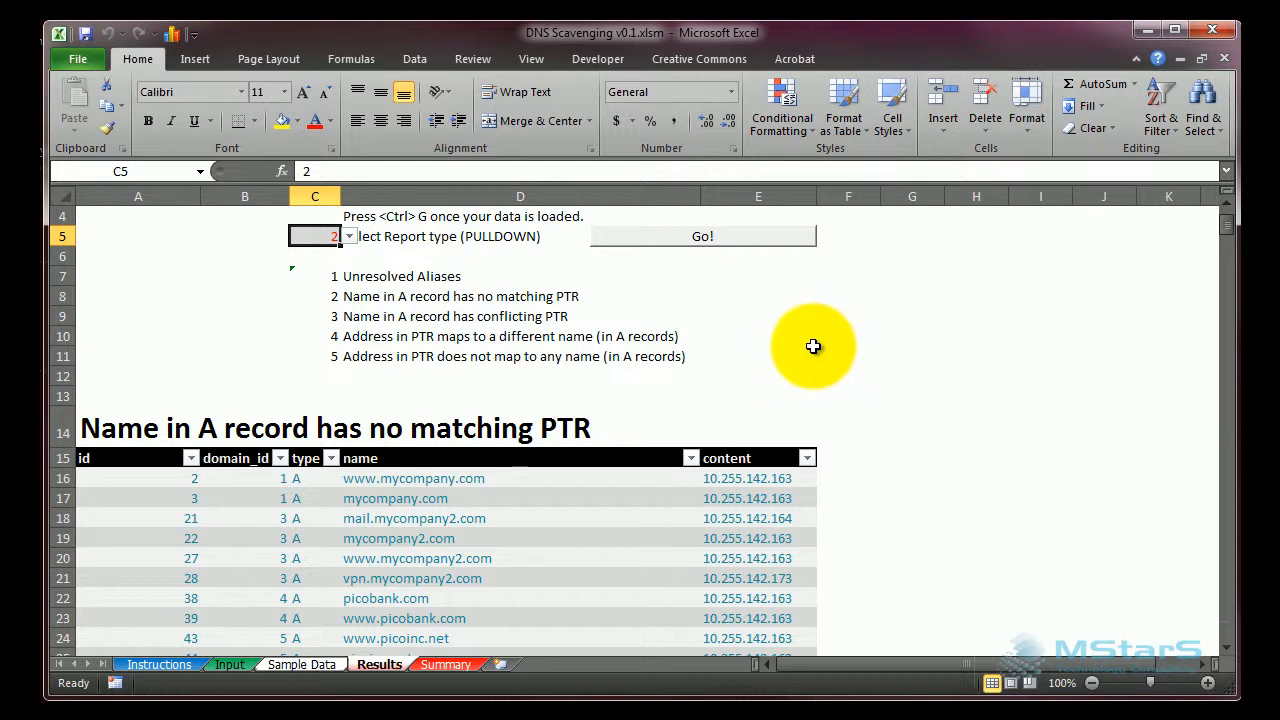
pyautogui.scroll(-2, 811, 346)
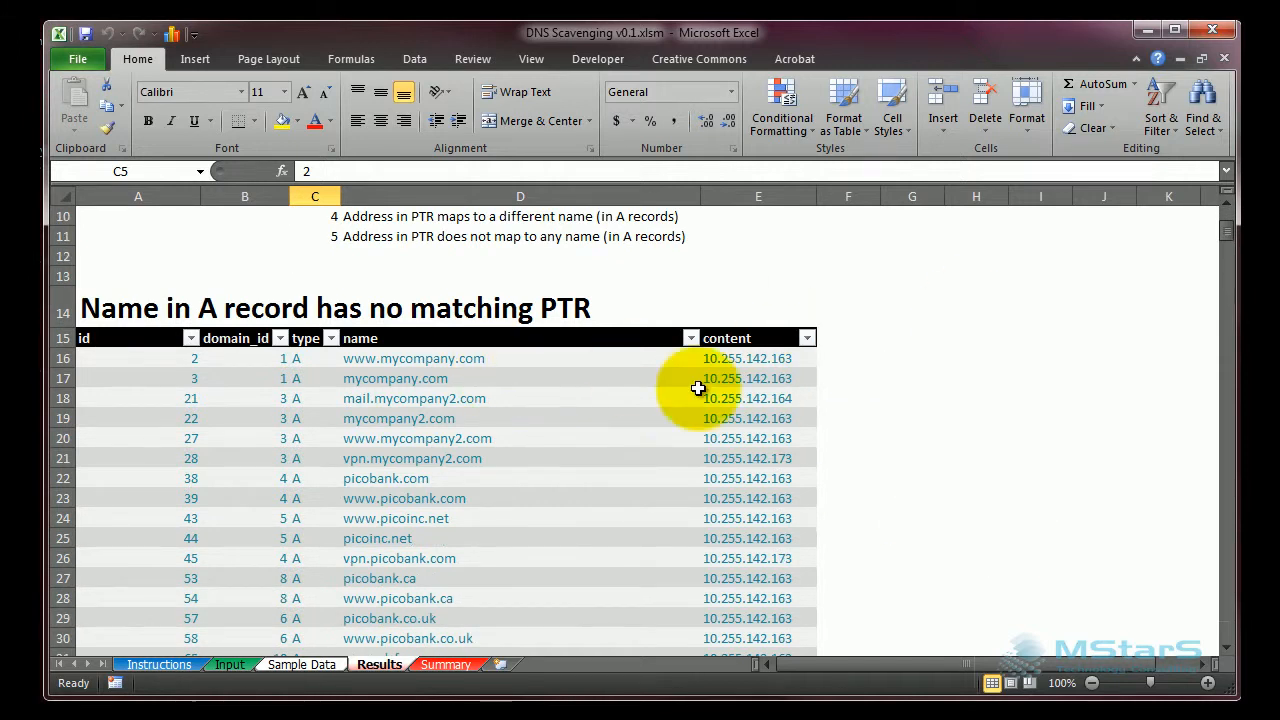
pyautogui.scroll(2, 541, 379)
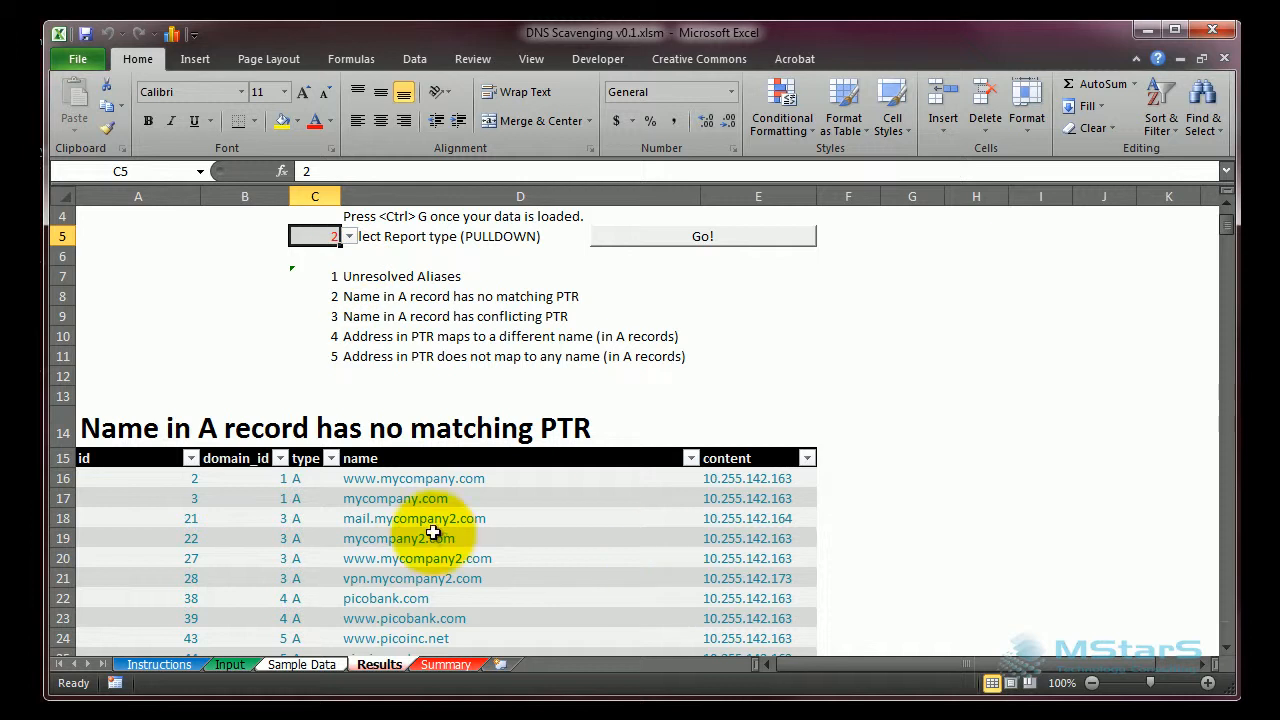
# Run report type 3, "Name in A record has conflicting PTR", followed by type 4, "Address in PTR maps to a different name".
pyautogui.click(349, 236)
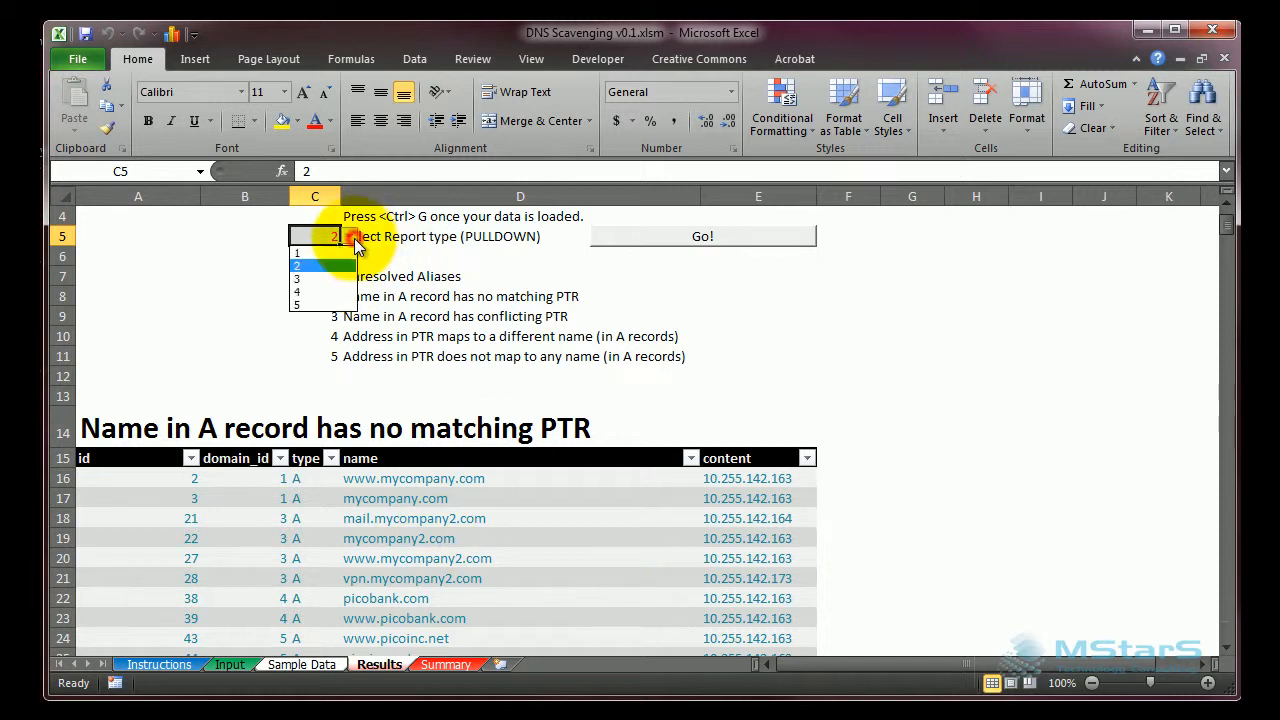
pyautogui.click(320, 279)
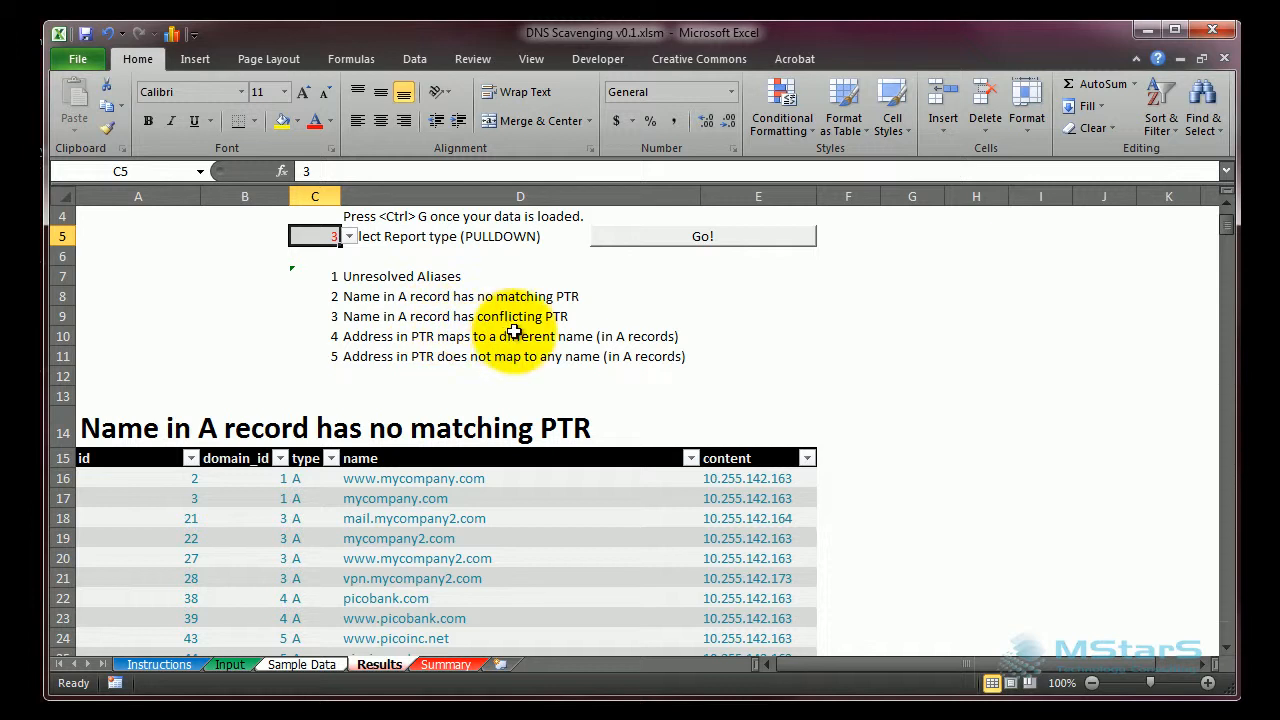
pyautogui.click(705, 240)
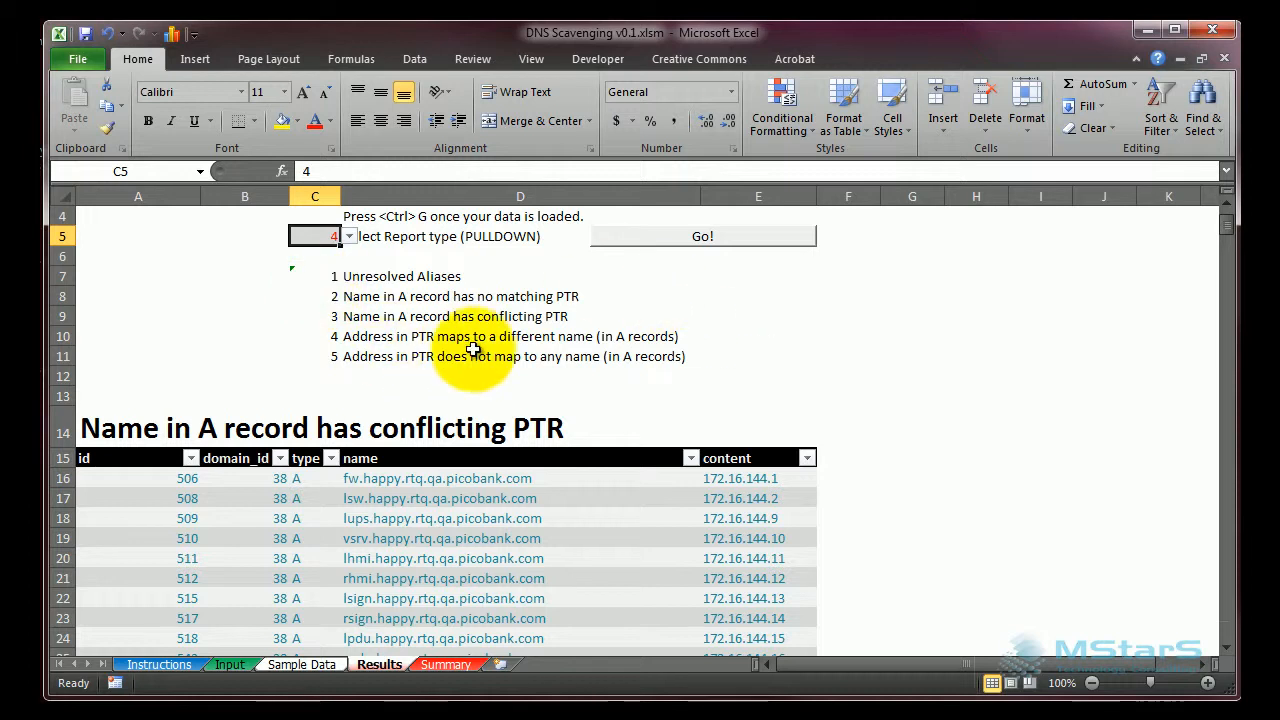
pyautogui.click(680, 240)
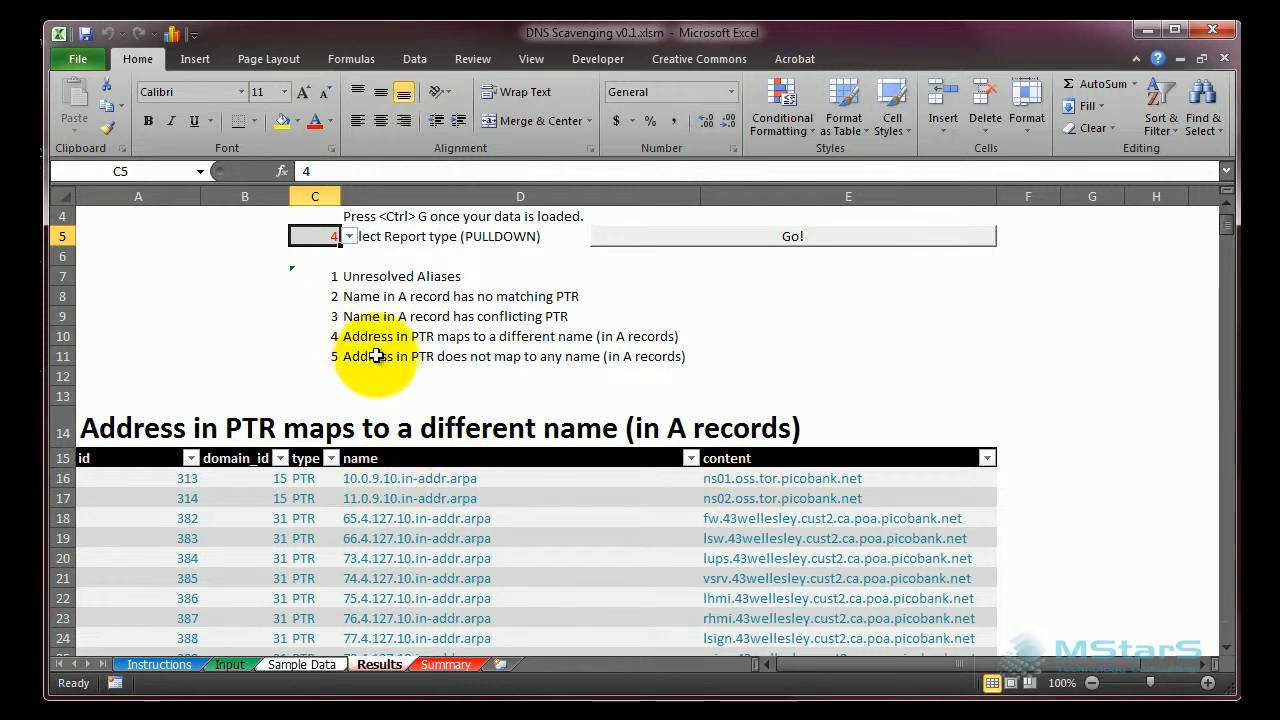
# Run report type 5, "Address in PTR does not map to any name", and open the Summary sheet.
pyautogui.click(349, 237)
pyautogui.click(326, 305)
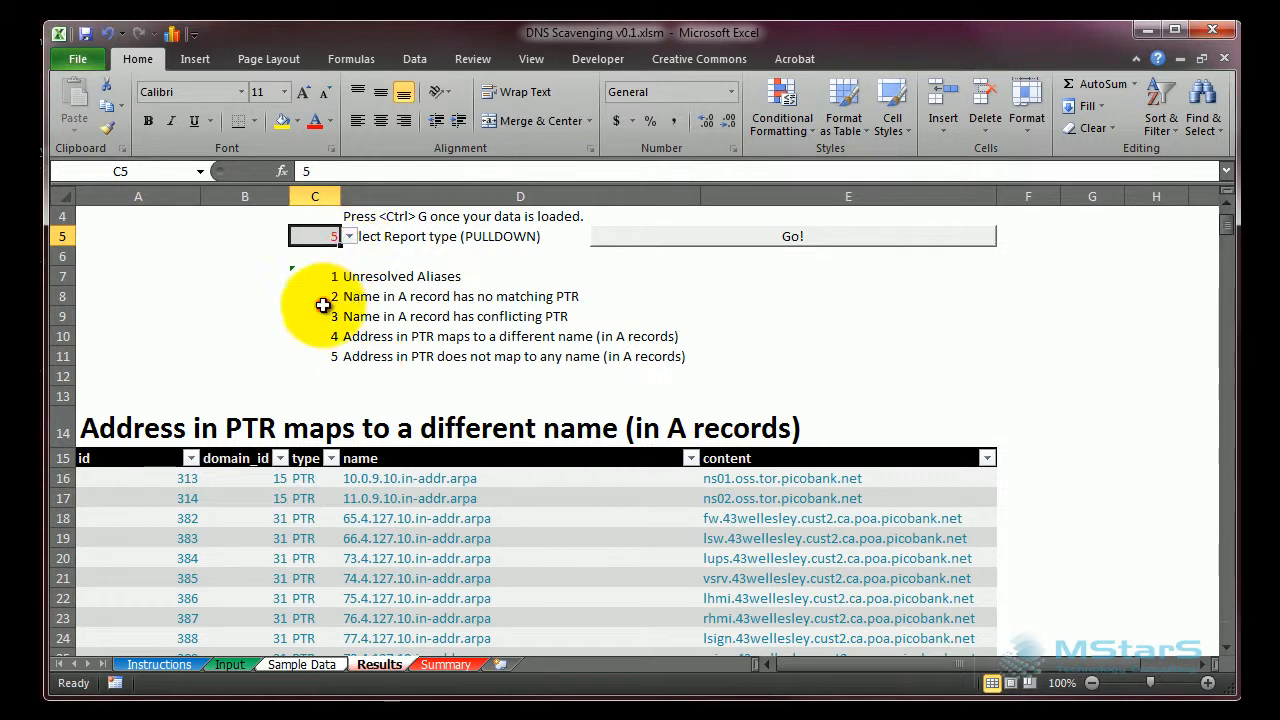
pyautogui.click(713, 237)
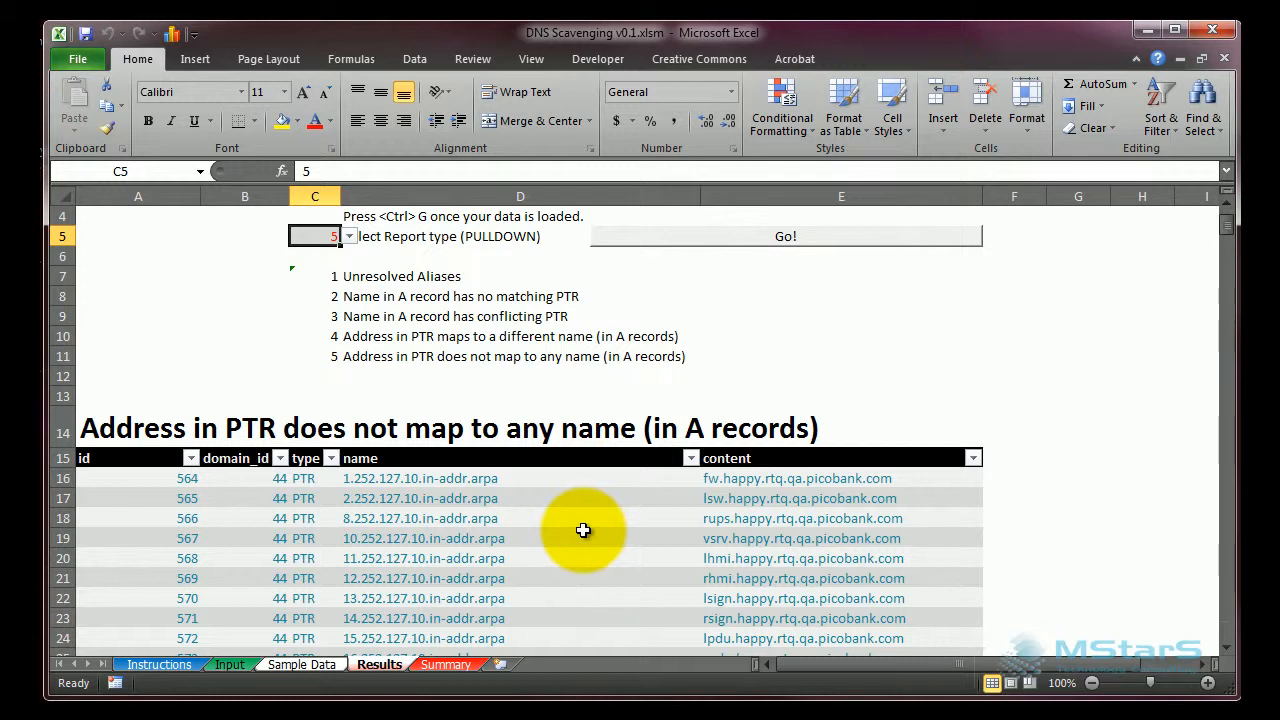
pyautogui.scroll(1, 583, 530)
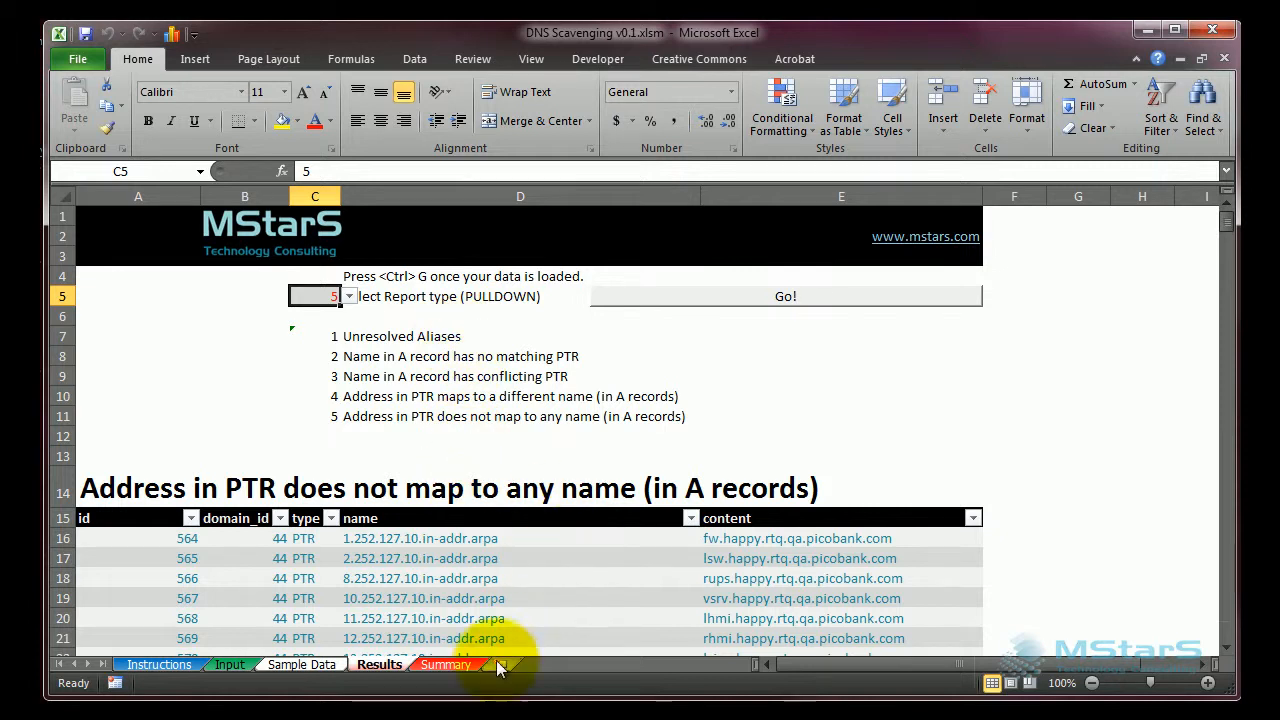
pyautogui.click(446, 665)
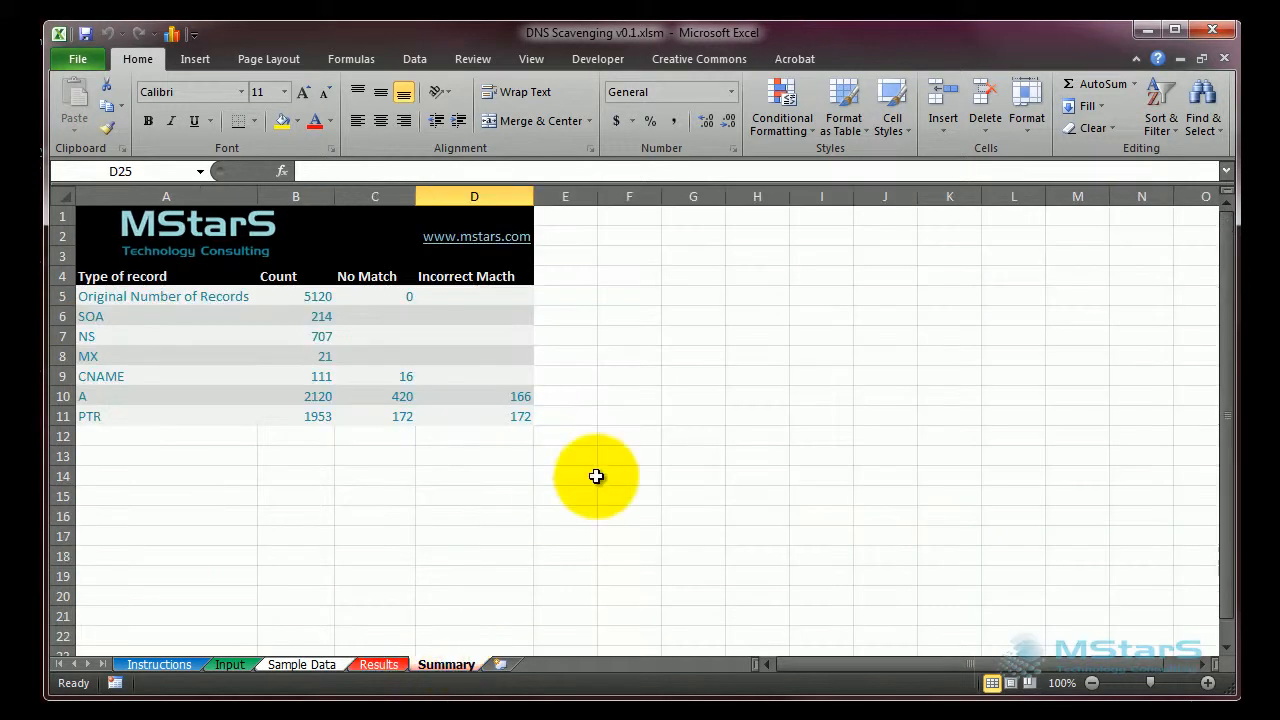